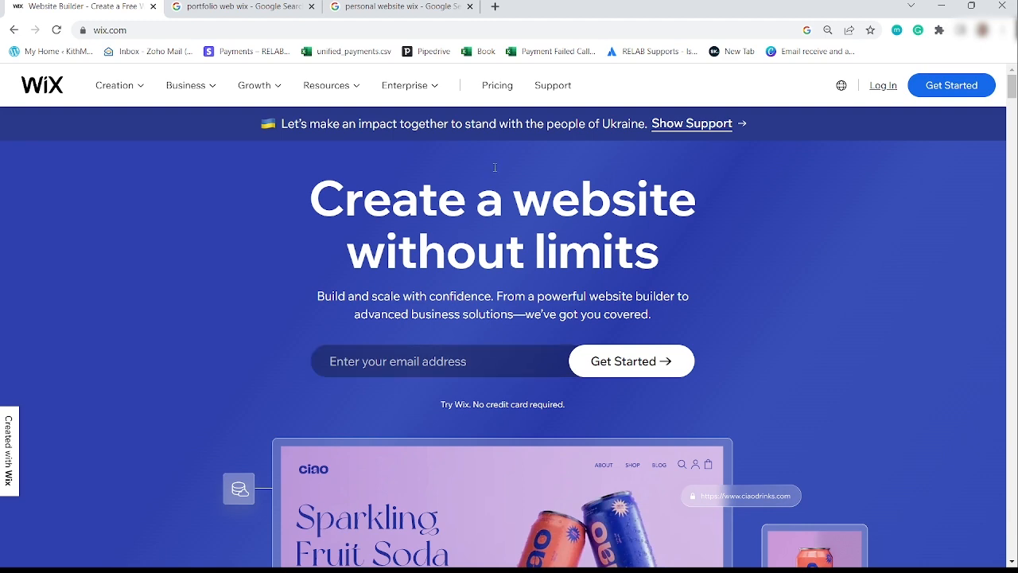
Review the portfolio and personal website examples for Wix in the two open Google image searches
left_click(247, 16)
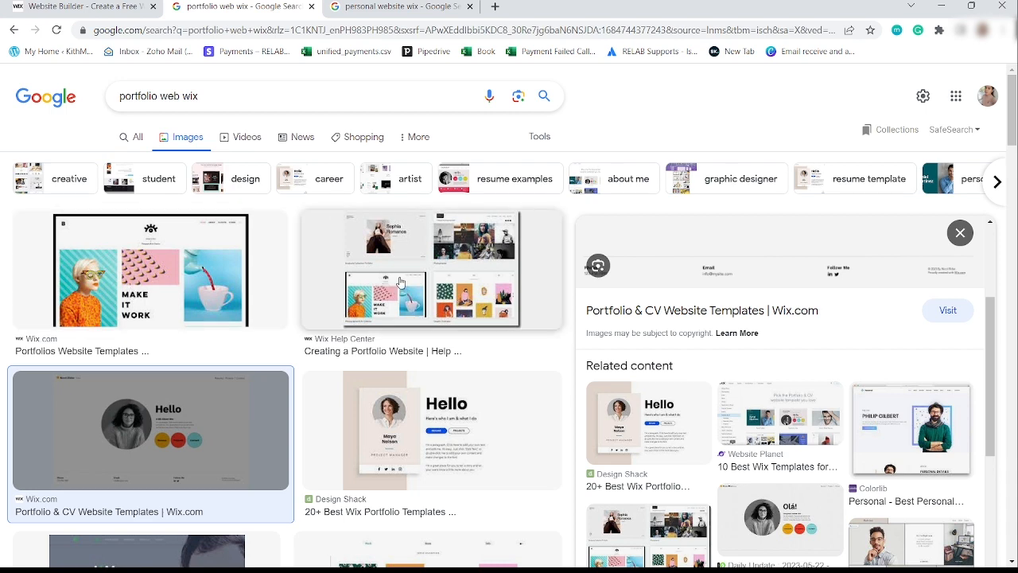
scroll(401, 283, "down", 1)
left_click(421, 239)
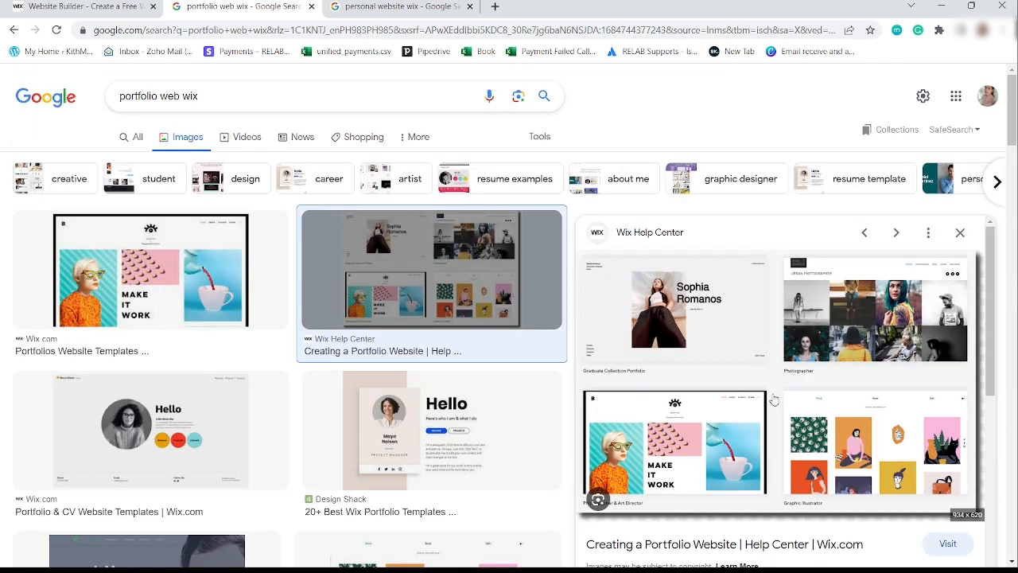
scroll(731, 351, "down", 1)
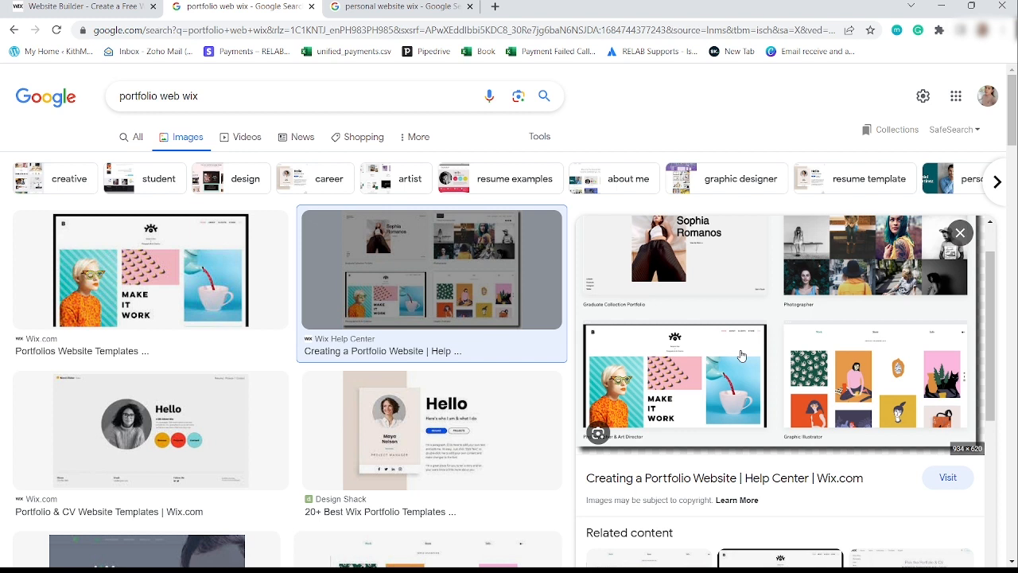
scroll(742, 355, "up", 1)
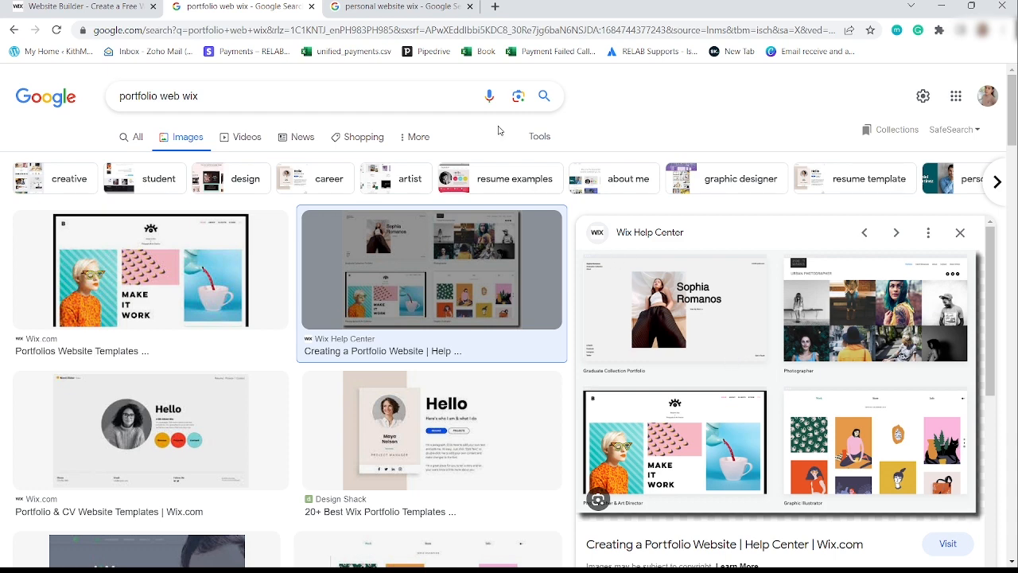
left_click(399, 9)
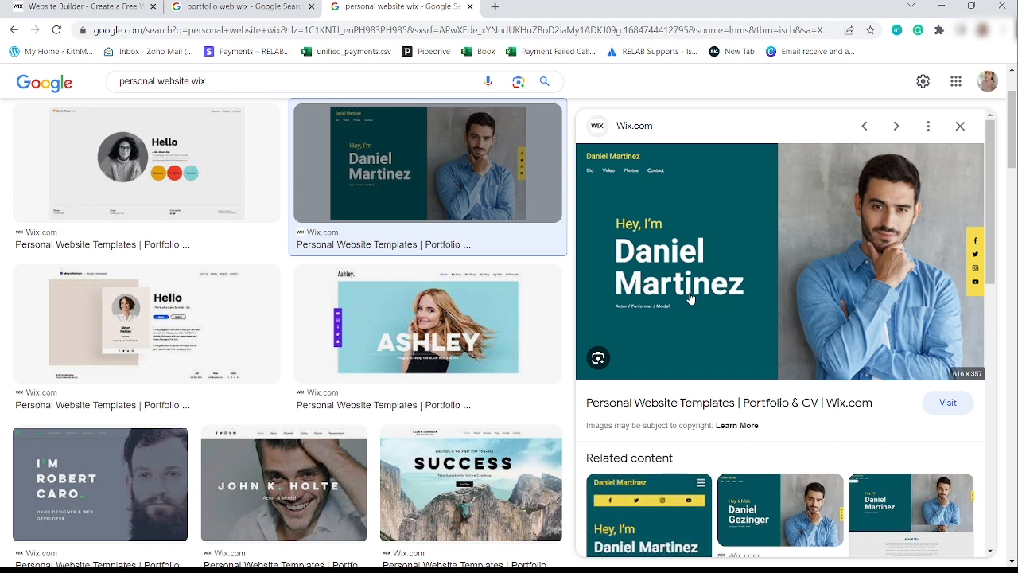
Return to the Wix homepage and log in through the Facebook account
left_click(76, 7)
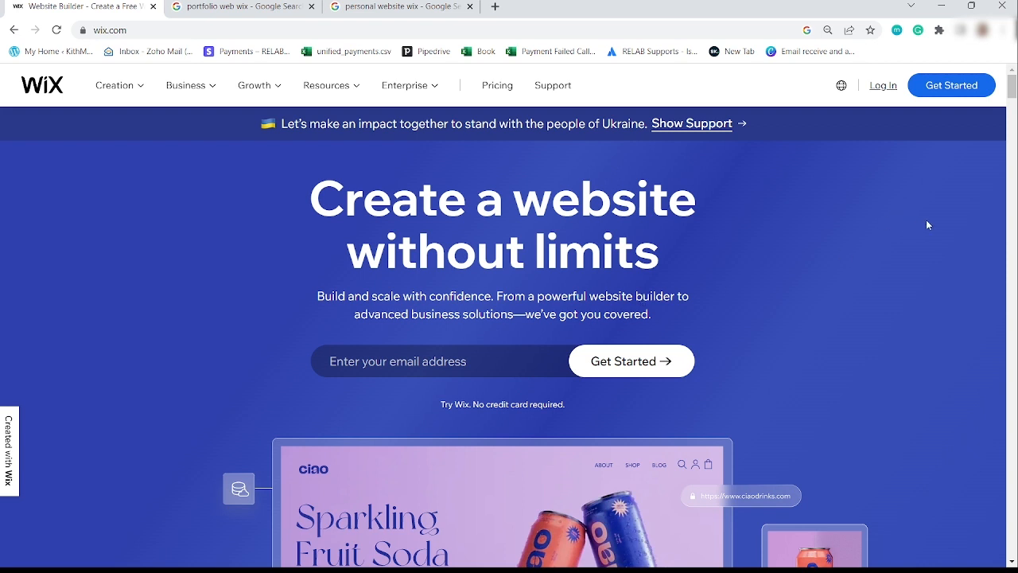
left_click(876, 88)
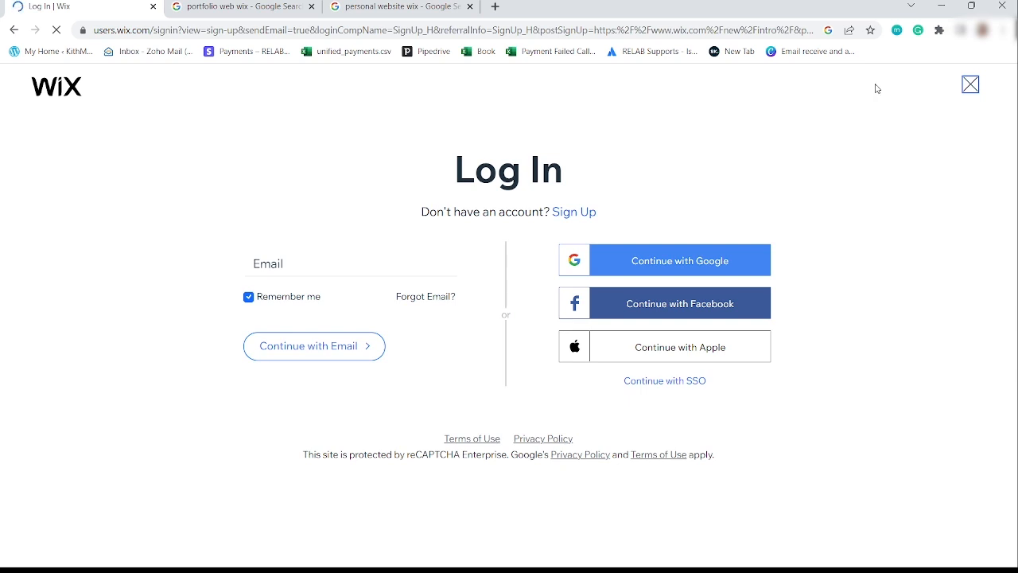
left_click(648, 304)
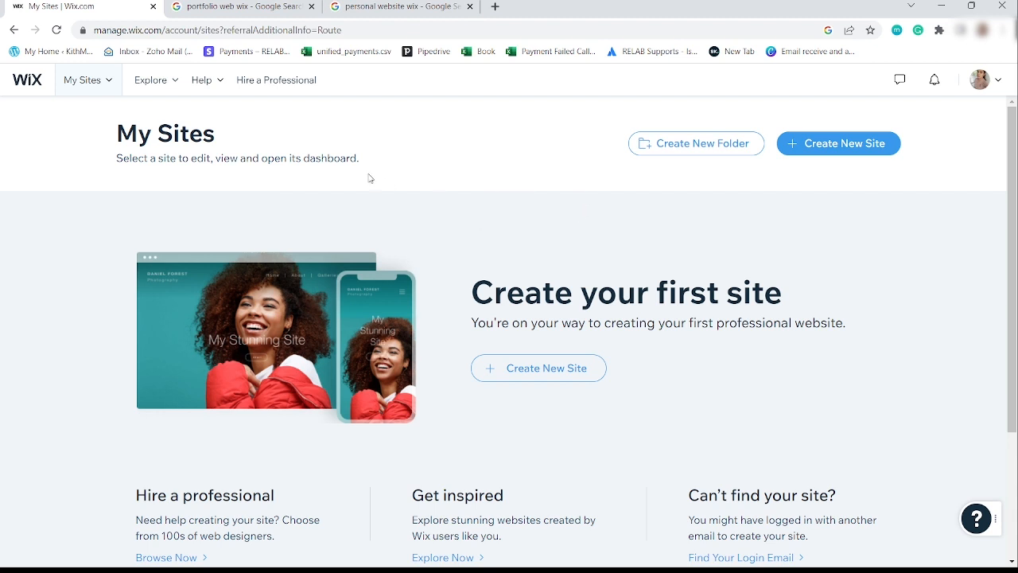
Create a new site and set its website type to Digital Media Portfolio
left_click(827, 151)
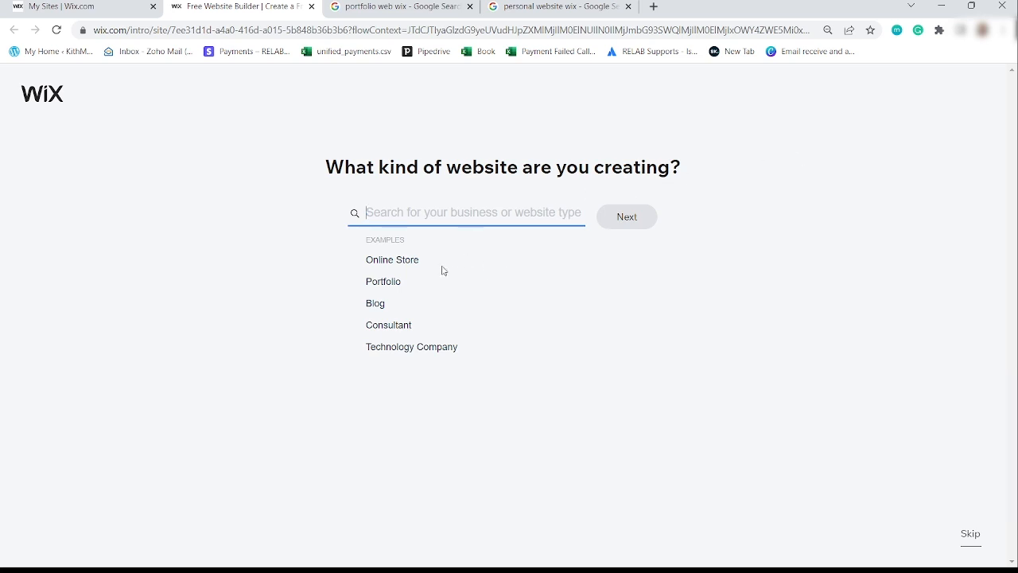
left_click(385, 289)
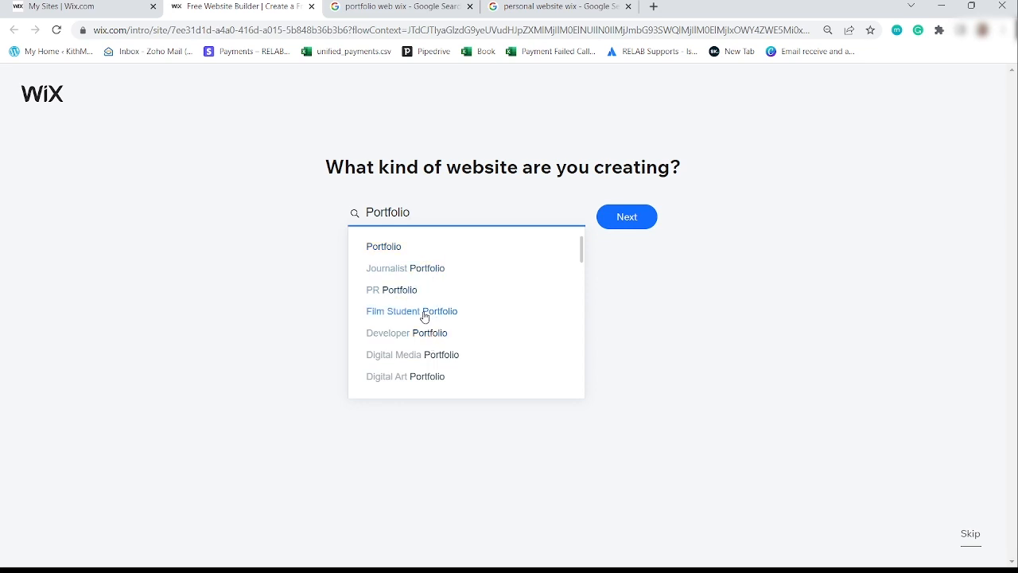
left_click(406, 366)
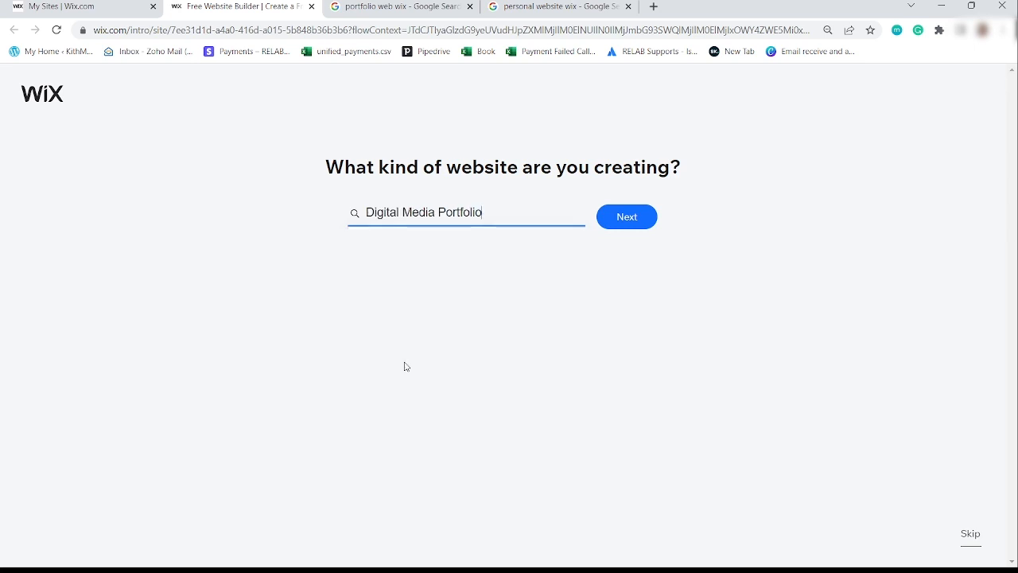
left_click(633, 221)
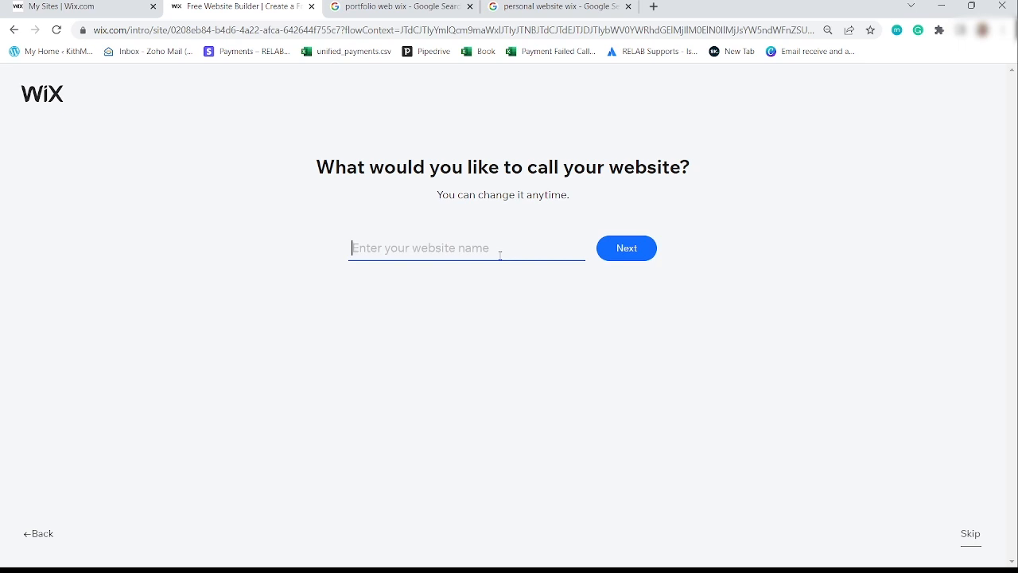
Name the website "Wixy Porfolio" and continue to the feature selection
type("Wixy ")
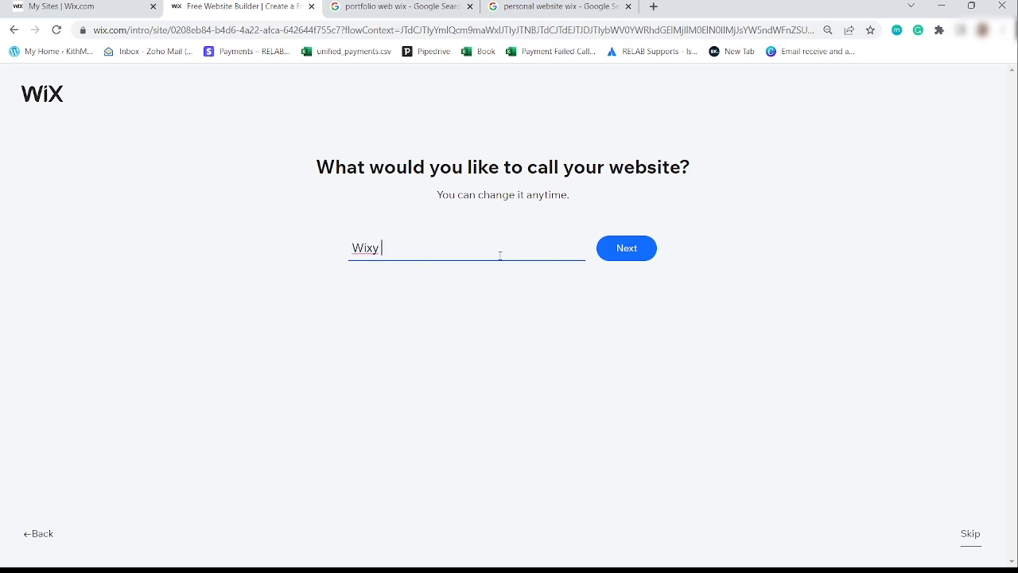
type("Porfolio")
left_click(627, 257)
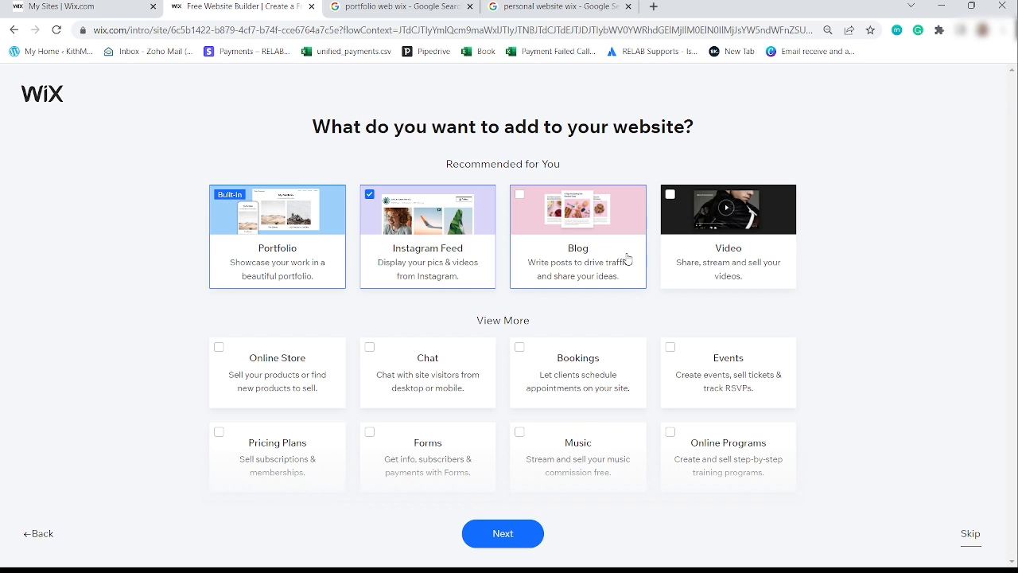
Add Video, Bookings and Pricing Plans to the website's features, keeping Instagram Feed selected, and continue
mouse_move(319, 241)
left_click(521, 198)
left_click(521, 198)
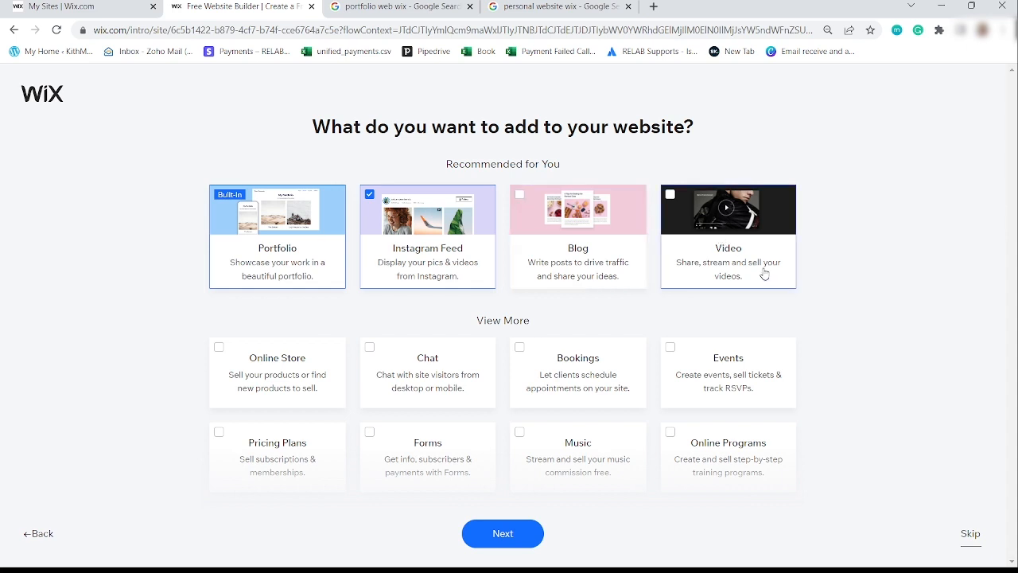
left_click(669, 198)
scroll(419, 308, "down", 1)
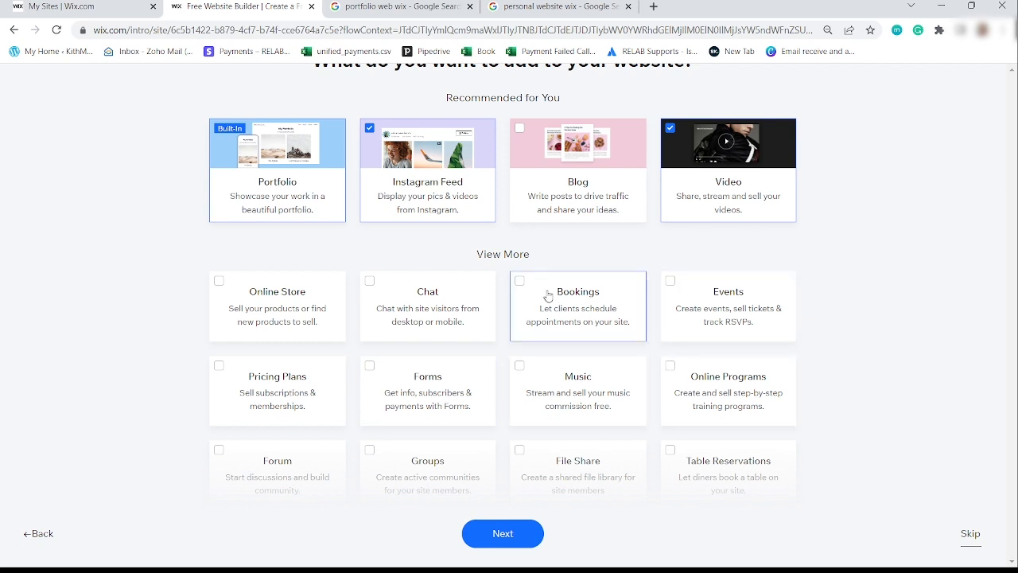
left_click(519, 282)
left_click(219, 367)
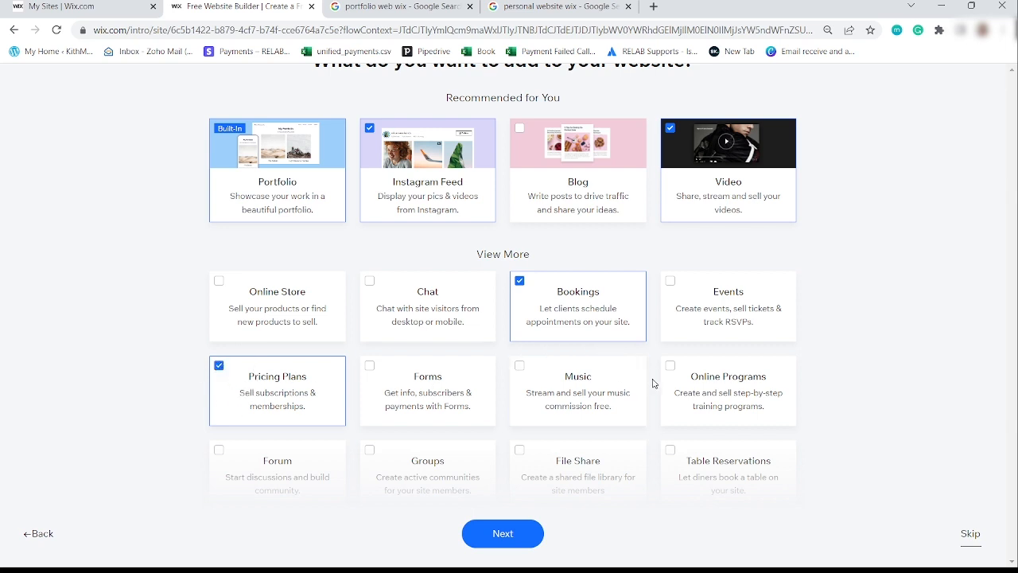
scroll(636, 414, "down", 2)
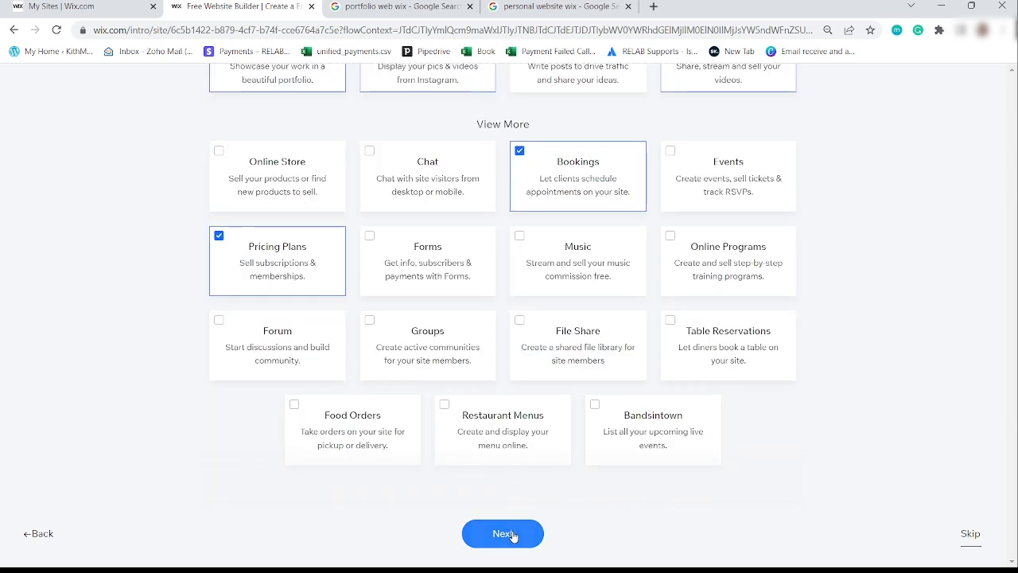
left_click(511, 535)
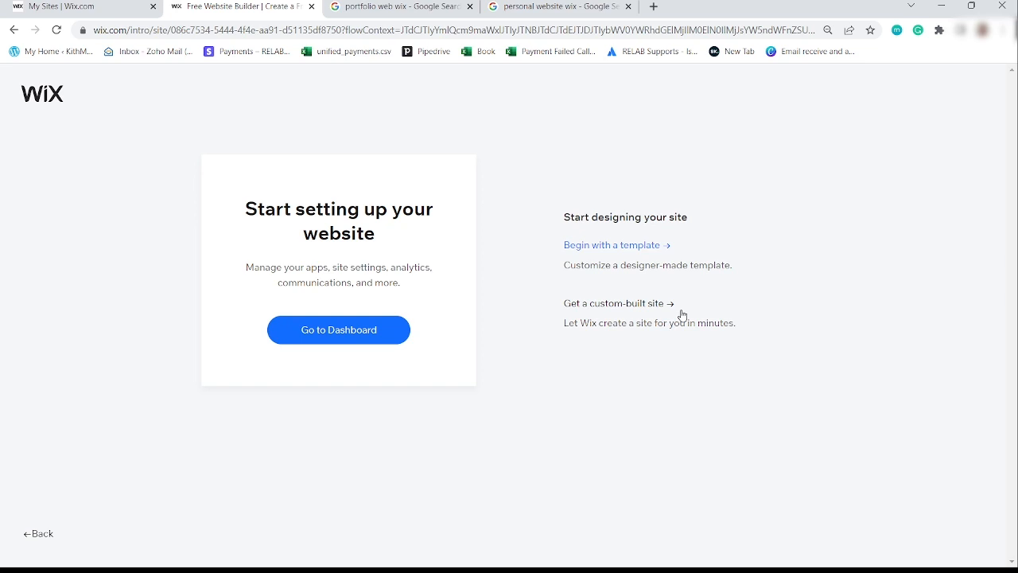
Choose a custom-built site and continue past the info review without adding contact details
left_click(627, 315)
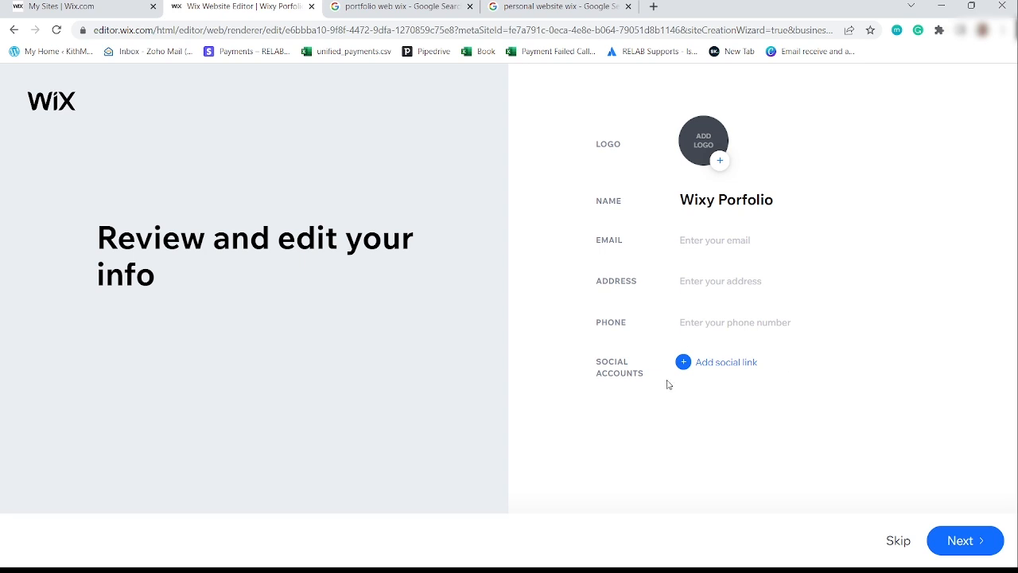
left_click(966, 540)
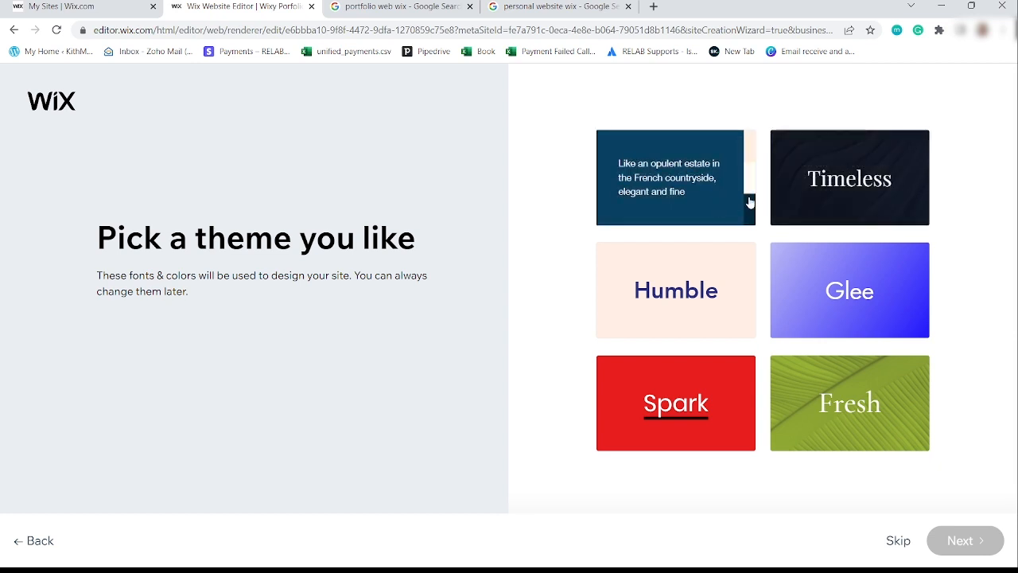
Pick the Glee theme and the dark homepage design with the iridescent hand image
left_click(833, 320)
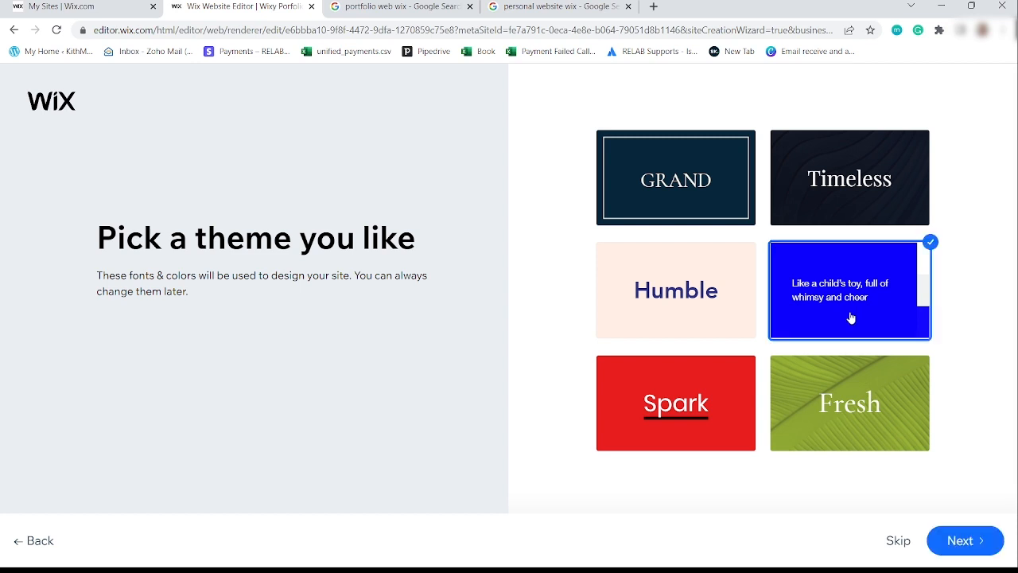
left_click(969, 544)
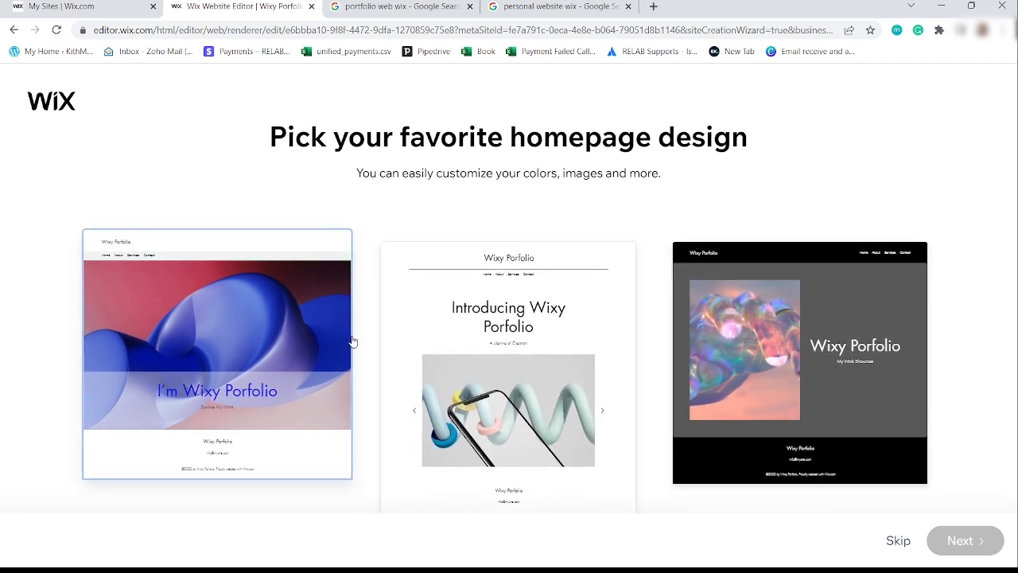
left_click(835, 366)
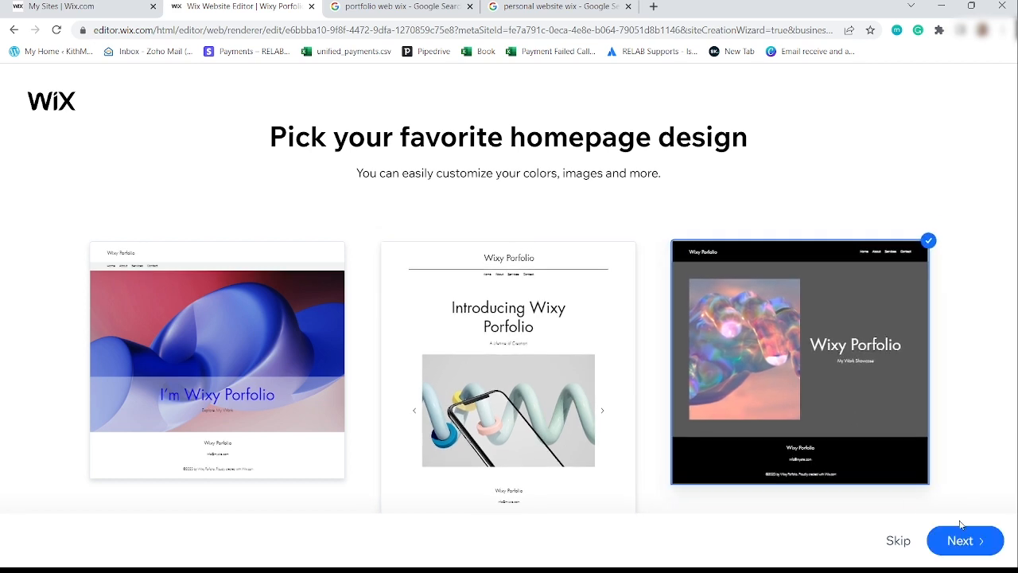
left_click(975, 541)
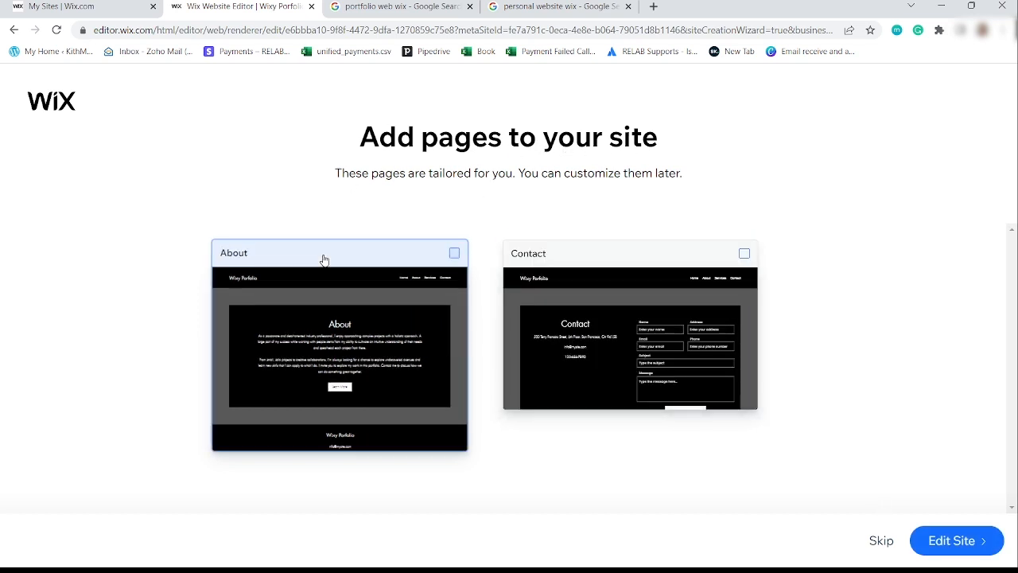
Add the About and Contact pages to the site and proceed to editing it
left_click(457, 249)
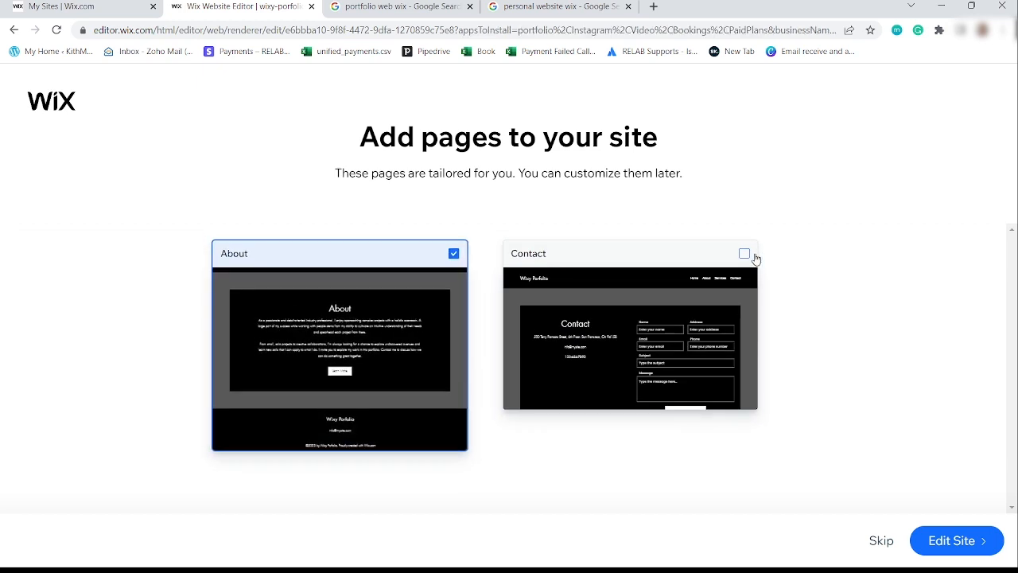
left_click(744, 253)
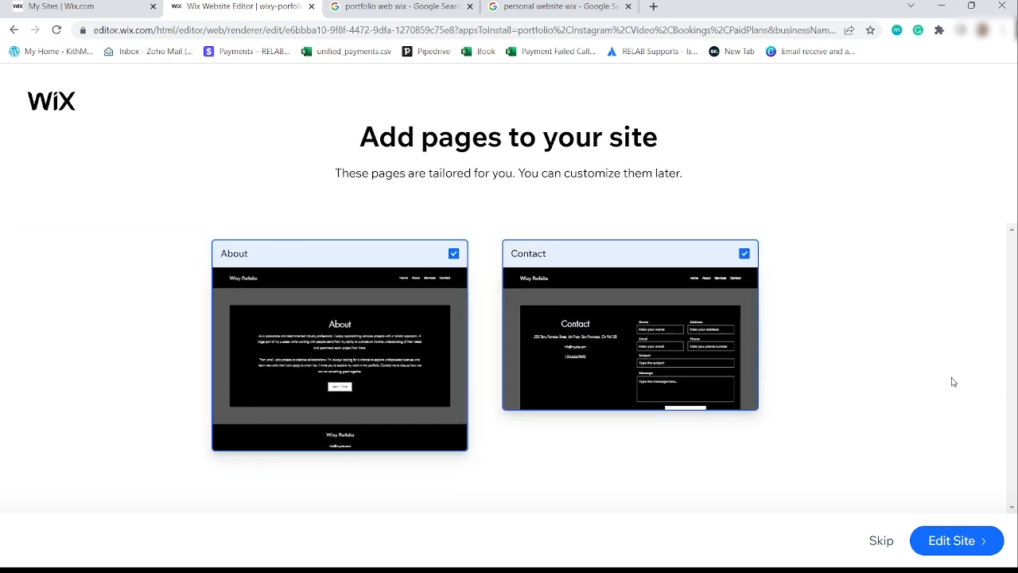
left_click(956, 540)
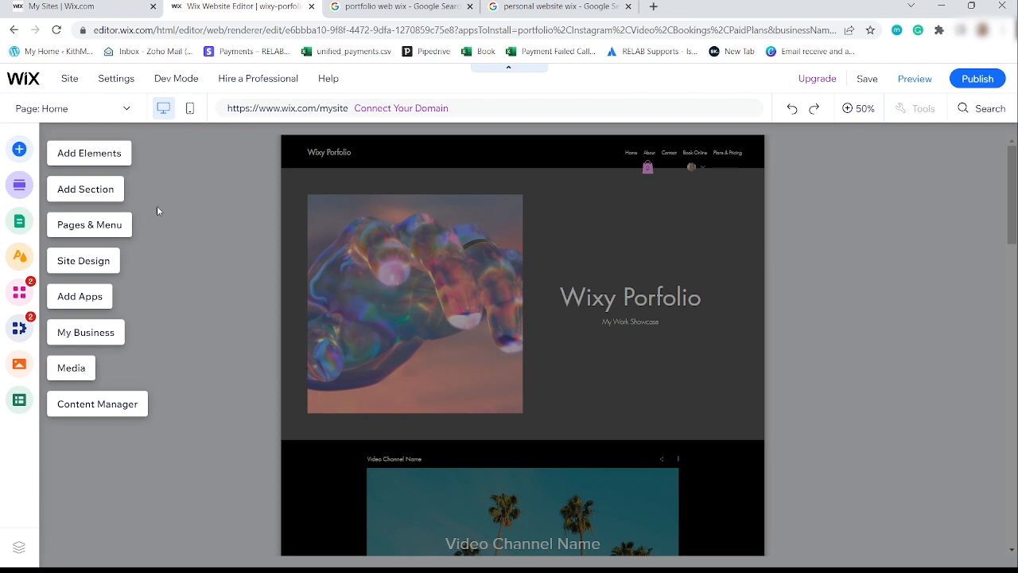
Browse the text, button, image and gallery elements that can be added to the site
left_click(20, 150)
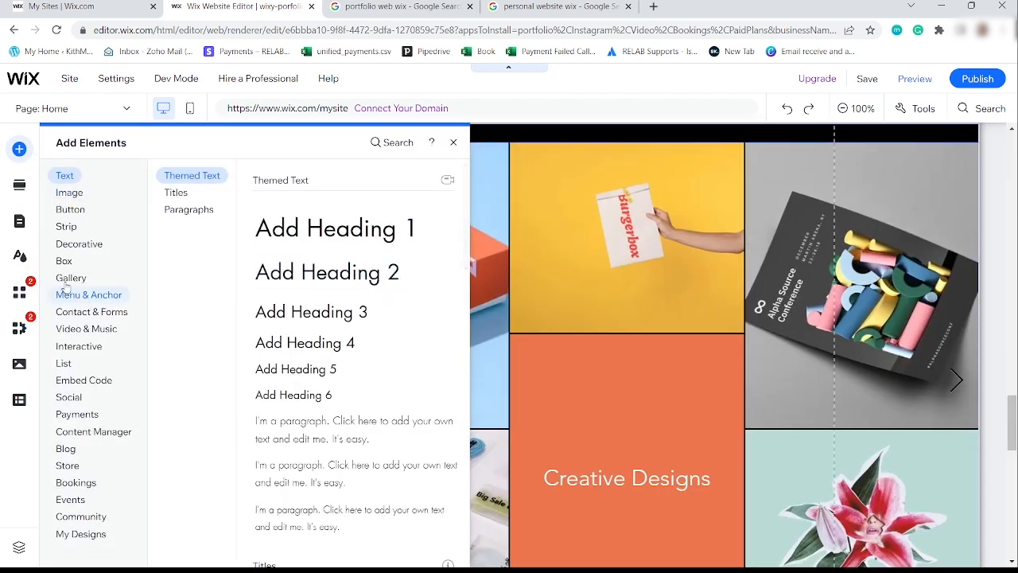
mouse_move(66, 216)
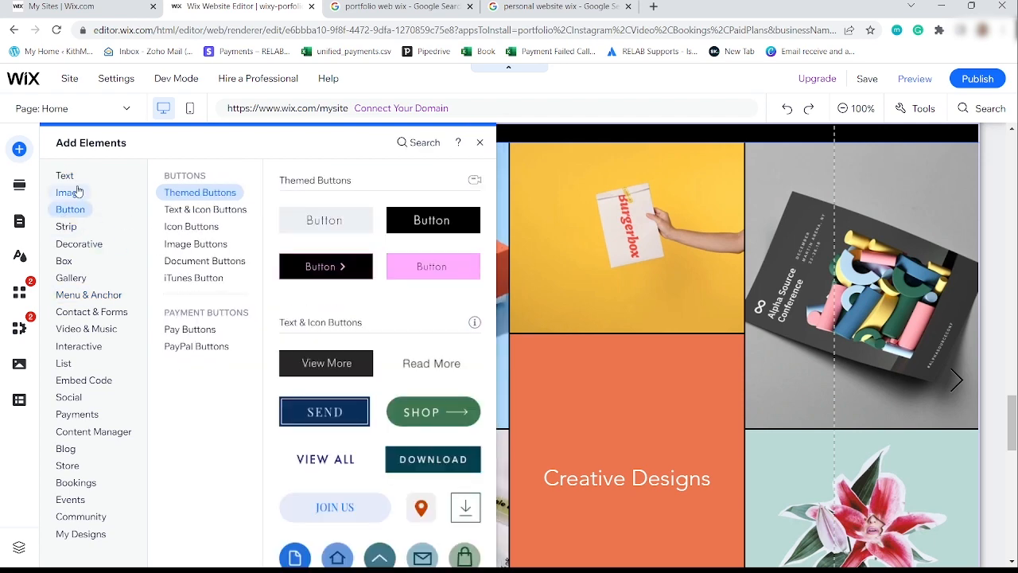
mouse_move(74, 198)
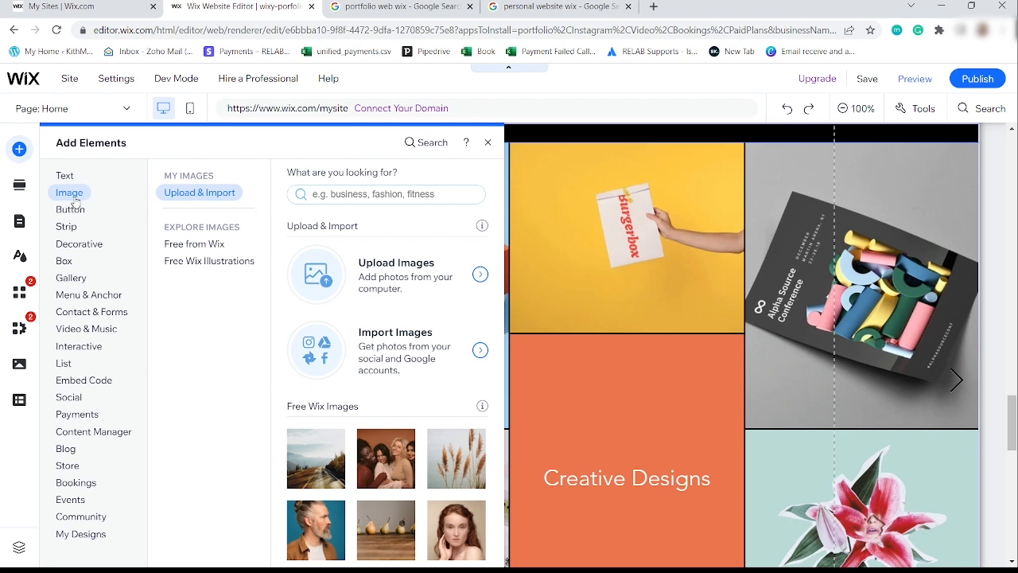
mouse_move(80, 279)
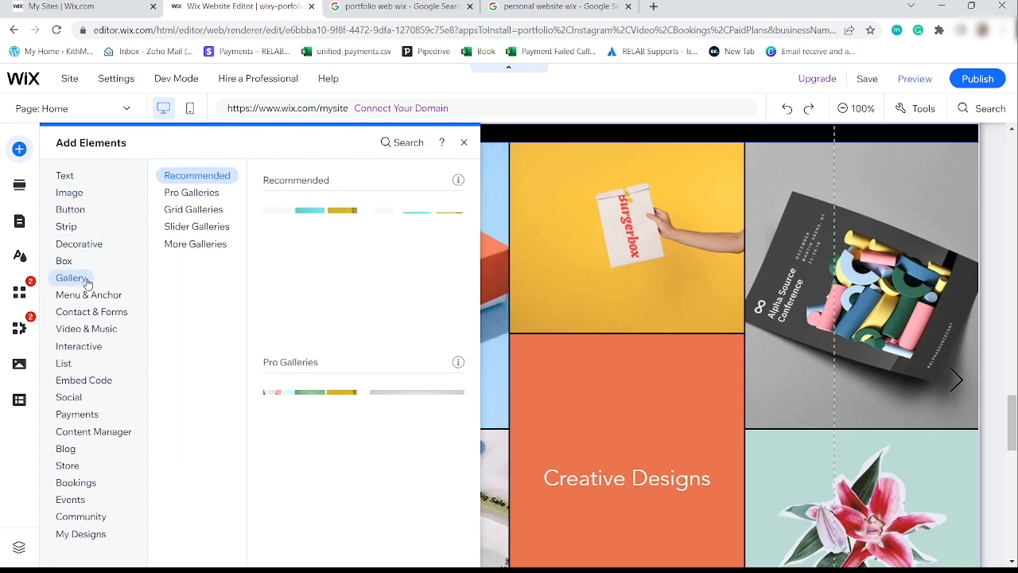
Examine the header's quick edit options for the site title text, horizontal menu and cart icon
scroll(477, 295, "down", 10)
scroll(475, 288, "up", 10)
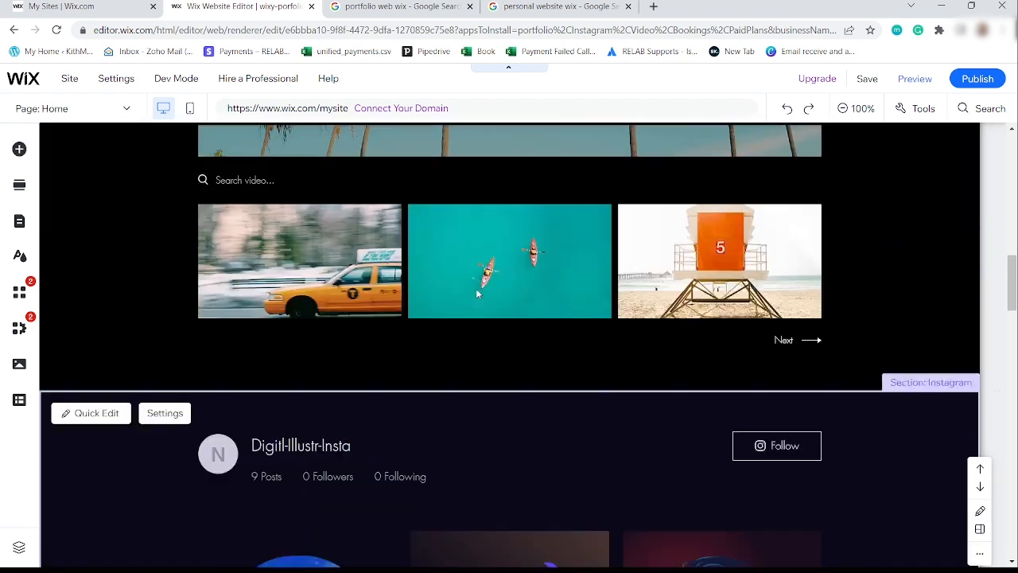
scroll(477, 289, "up", 8)
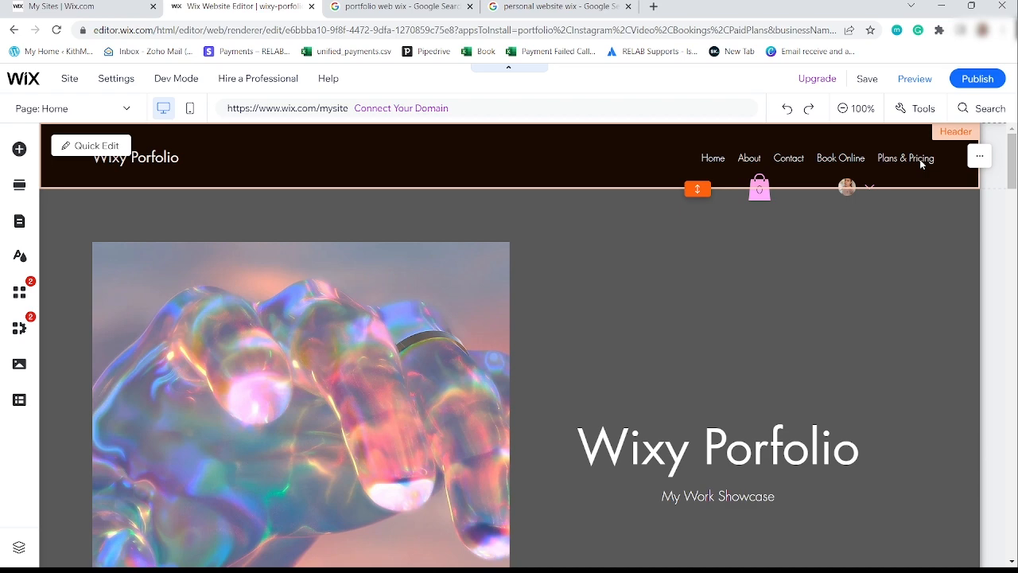
left_click(91, 147)
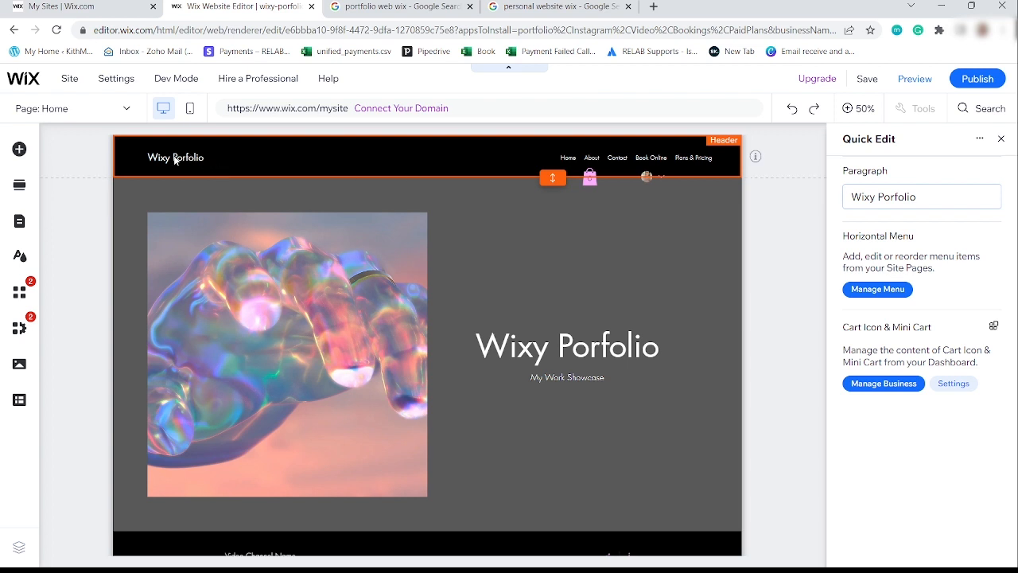
left_click(929, 199)
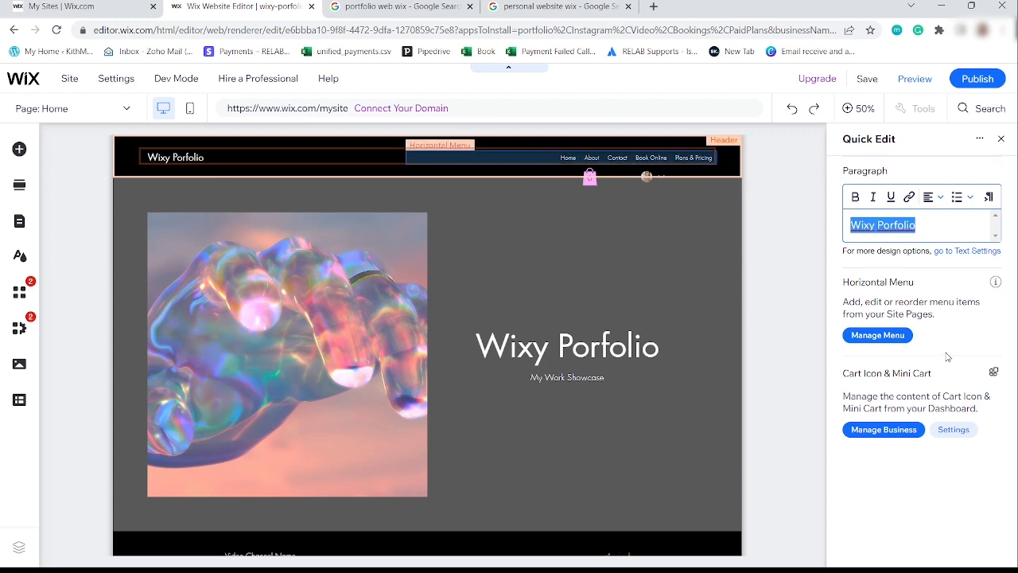
left_click(1001, 138)
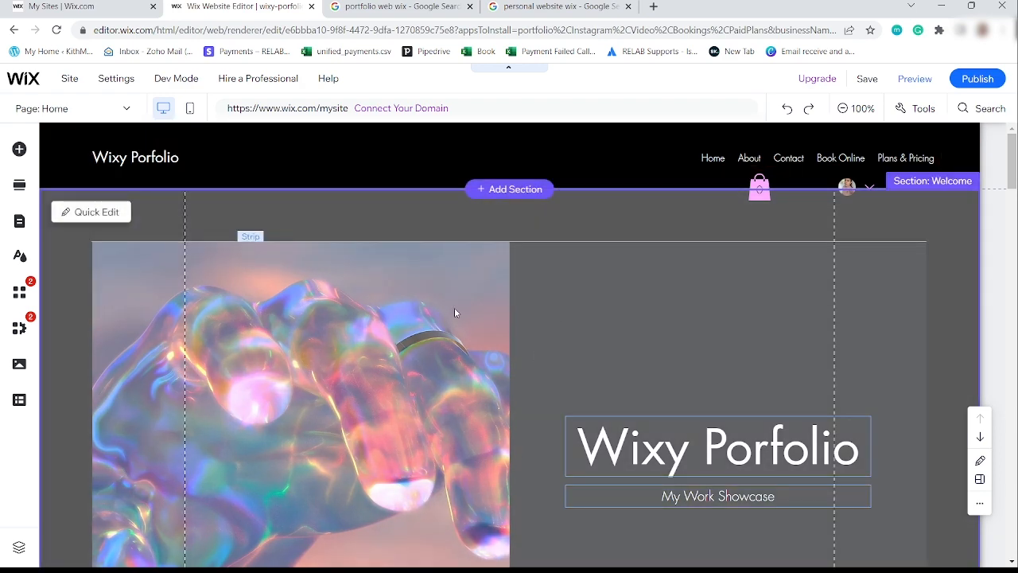
Open the quick edit options of the Welcome section to view its backgrounds, title and paragraph
scroll(454, 308, "down", 1)
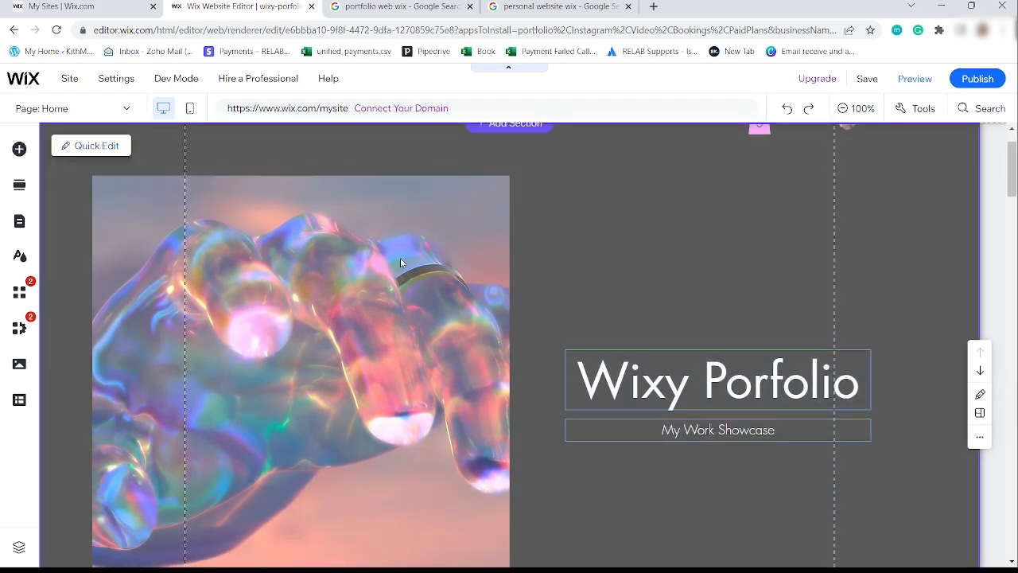
scroll(401, 239, "up", 1)
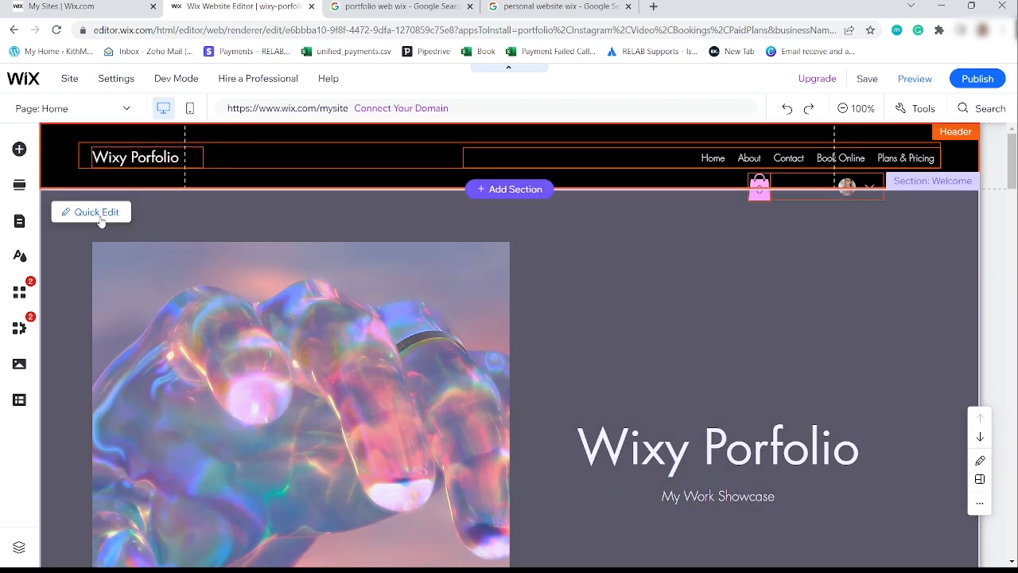
left_click(100, 212)
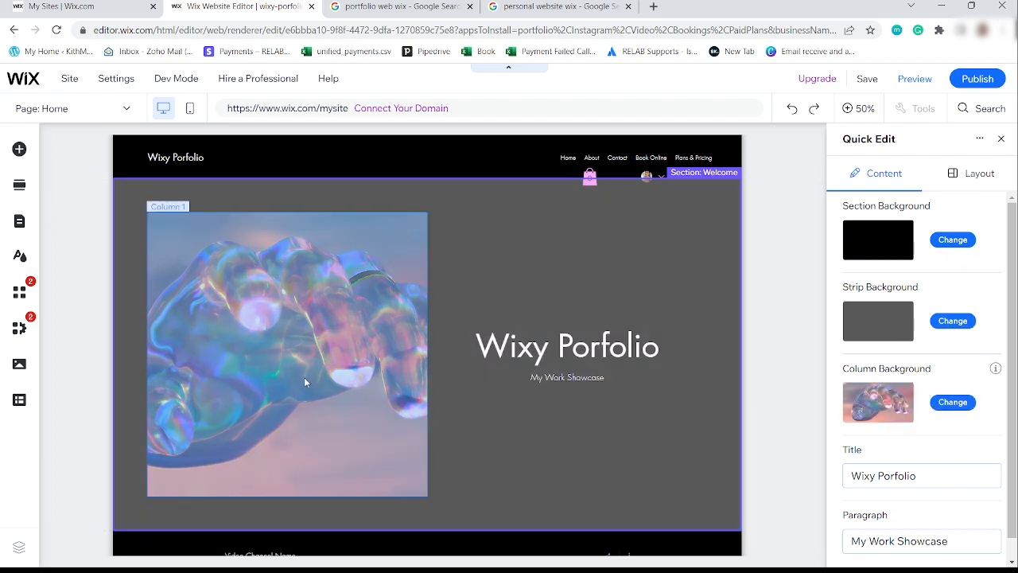
Compare the Welcome section with the teal actor-portfolio template in the Google image results for "personal website wix"
left_click(556, 6)
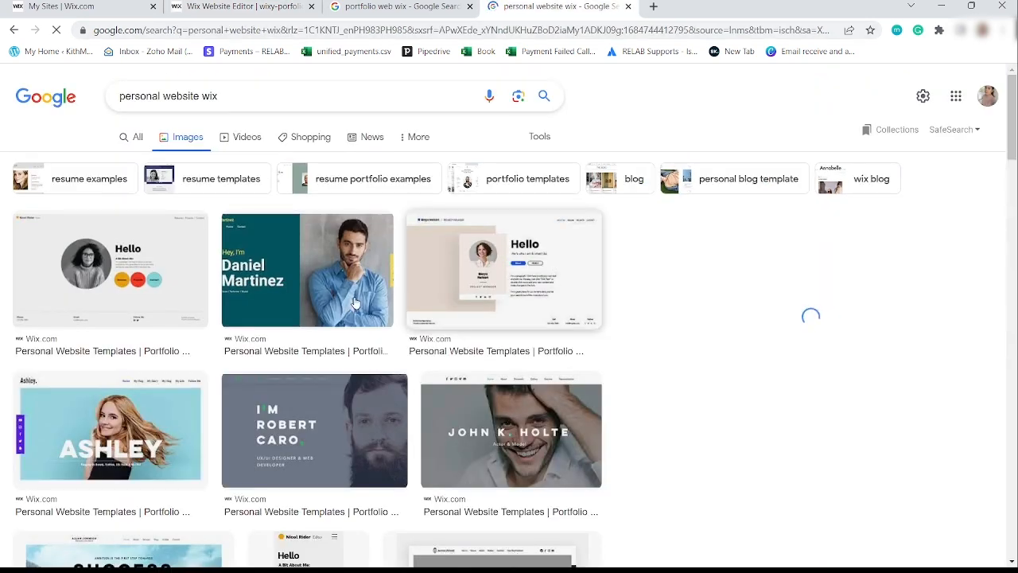
left_click(334, 271)
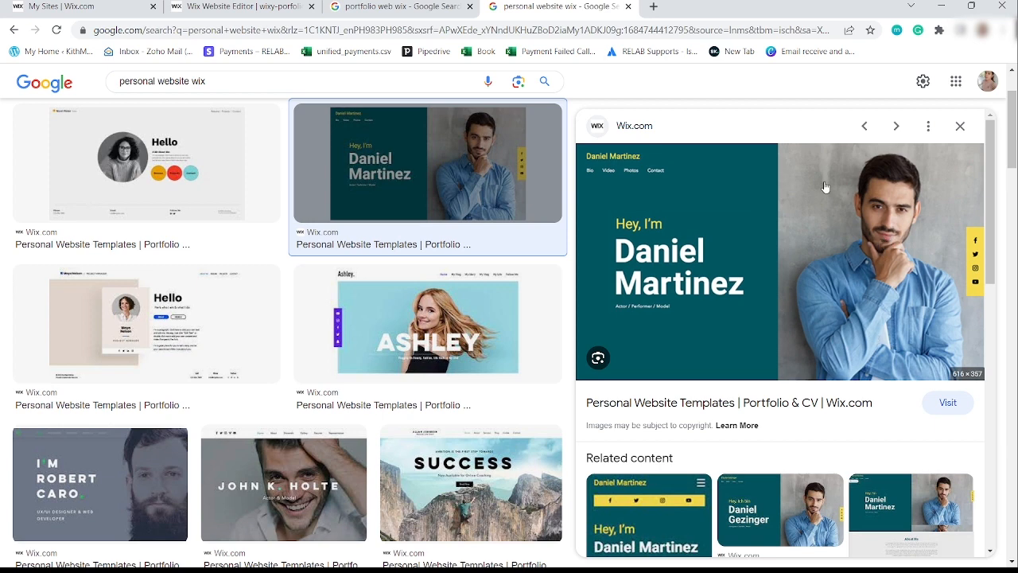
left_click(263, 6)
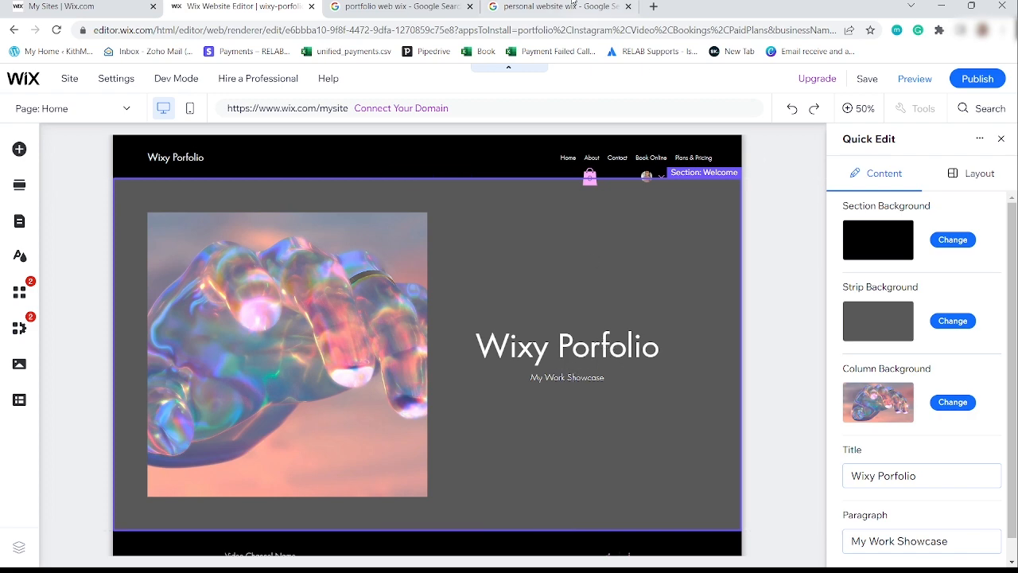
left_click(557, 7)
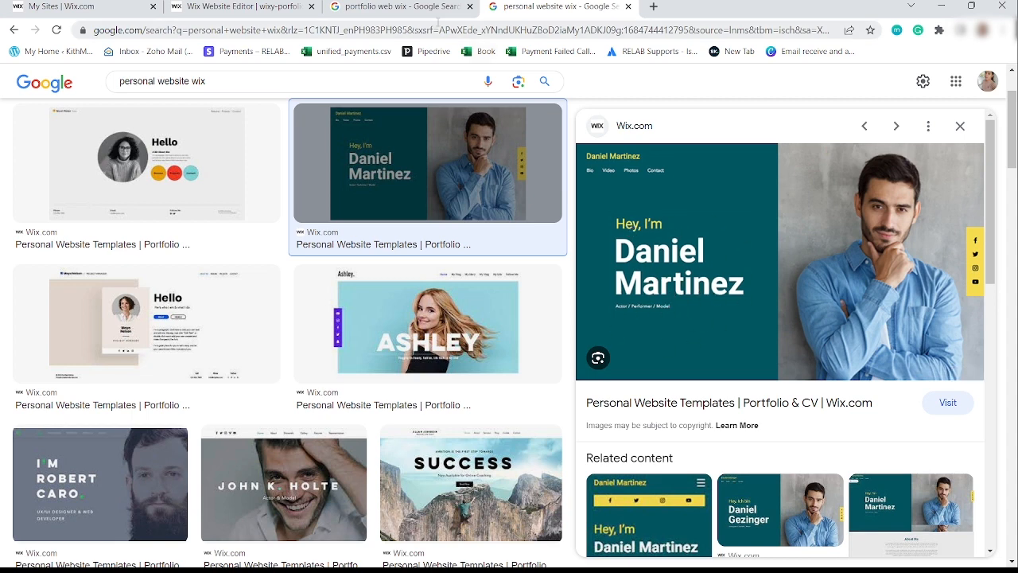
left_click(270, 8)
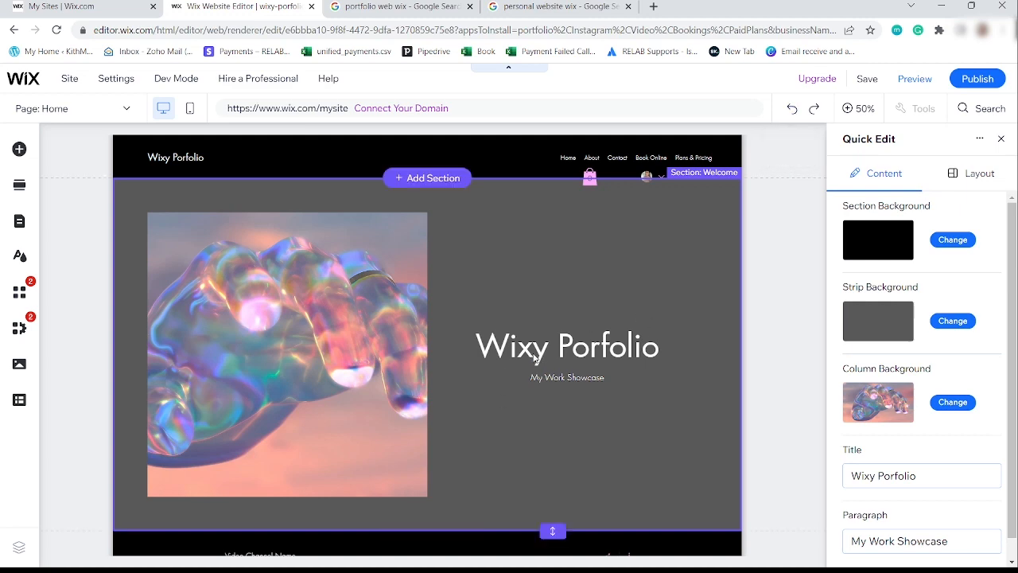
Leave quick editing of the Welcome section and look through the video, Instagram and gallery content on the home page
scroll(628, 342, "down", 2)
scroll(629, 342, "down", 2)
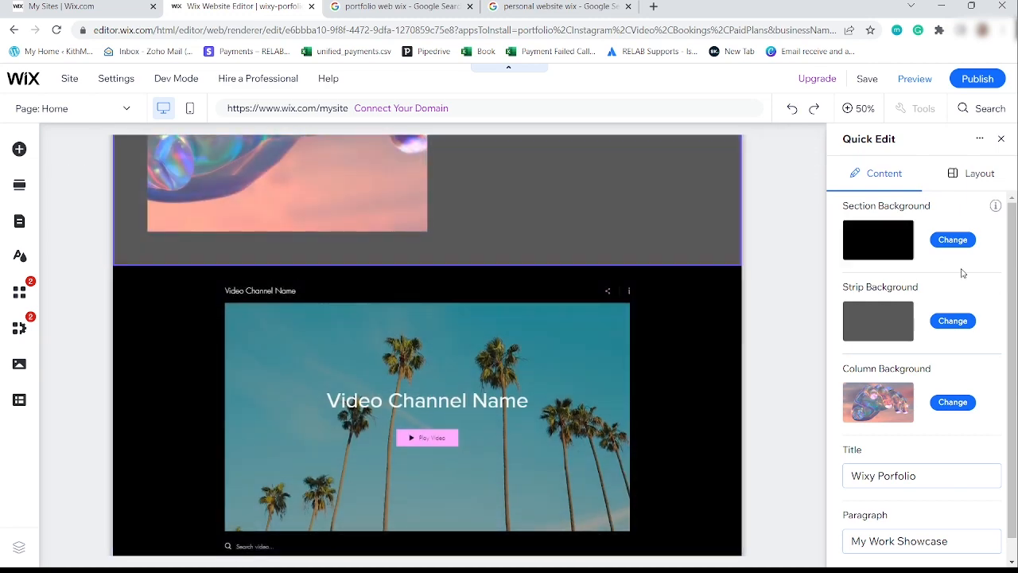
left_click(643, 348)
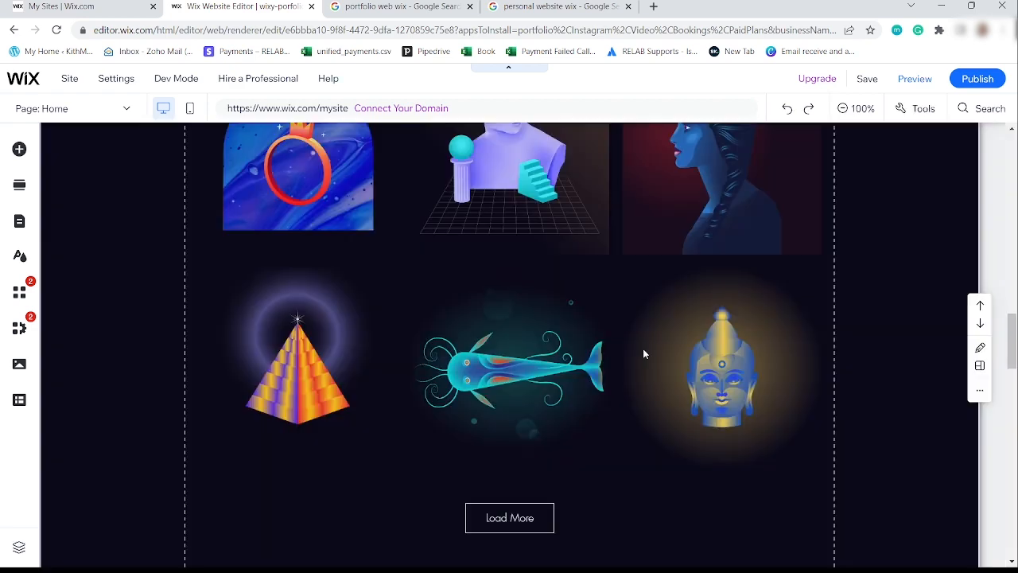
scroll(672, 352, "down", 3)
scroll(672, 357, "down", 1)
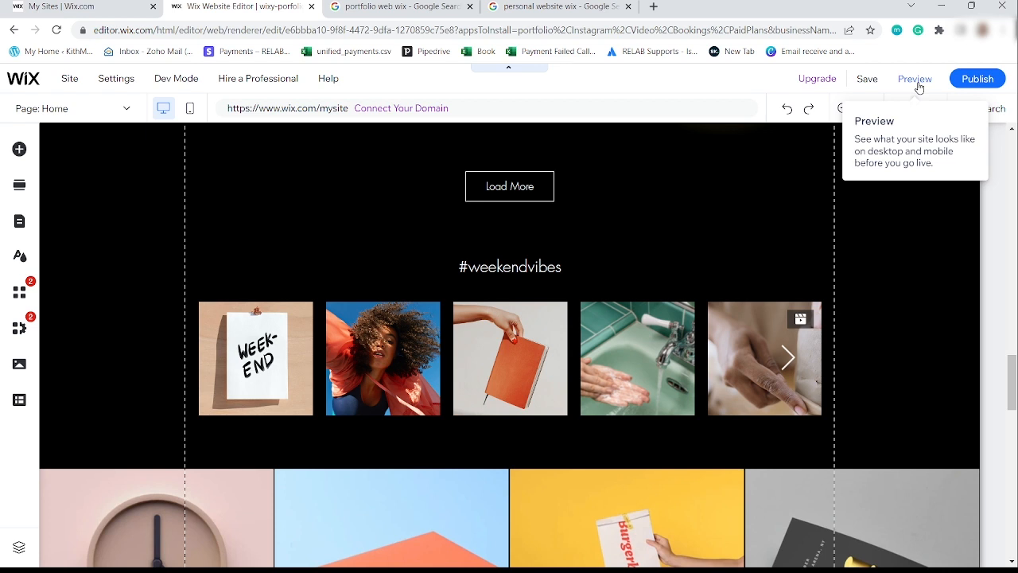
Preview the desktop version of the site and look through the home page
left_click(917, 82)
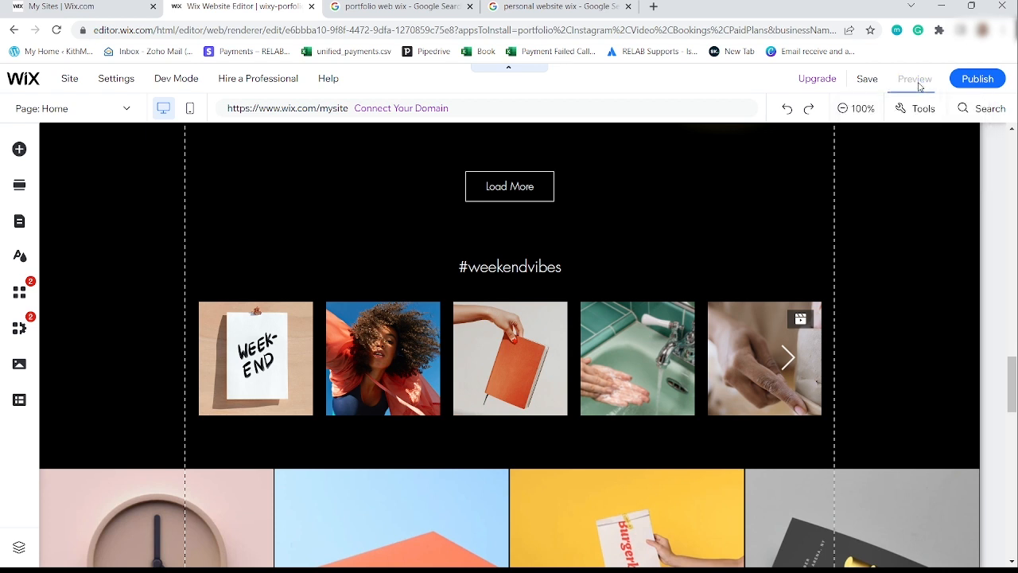
scroll(415, 270, "down", 8)
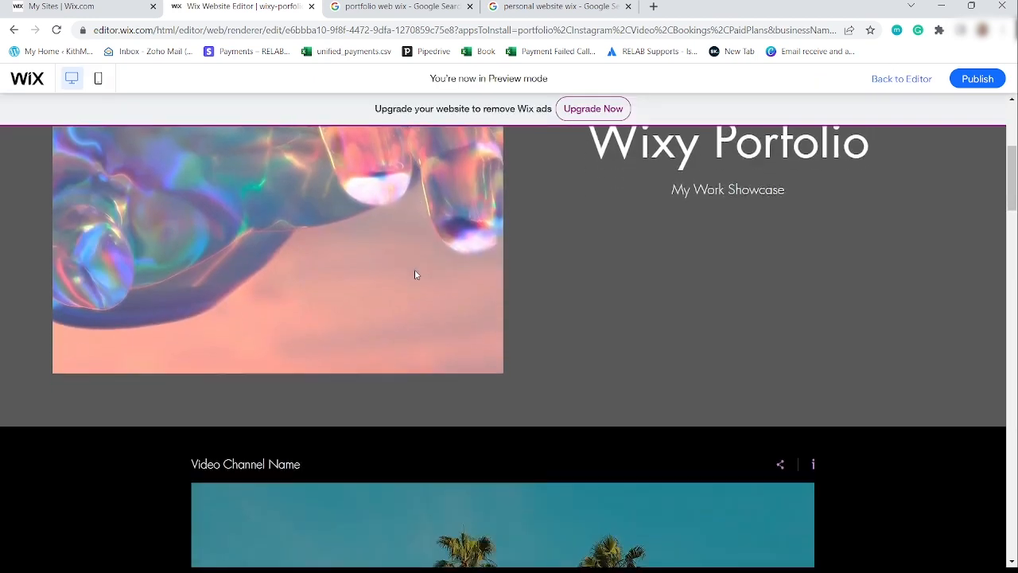
scroll(415, 274, "down", 10)
scroll(405, 311, "up", 10)
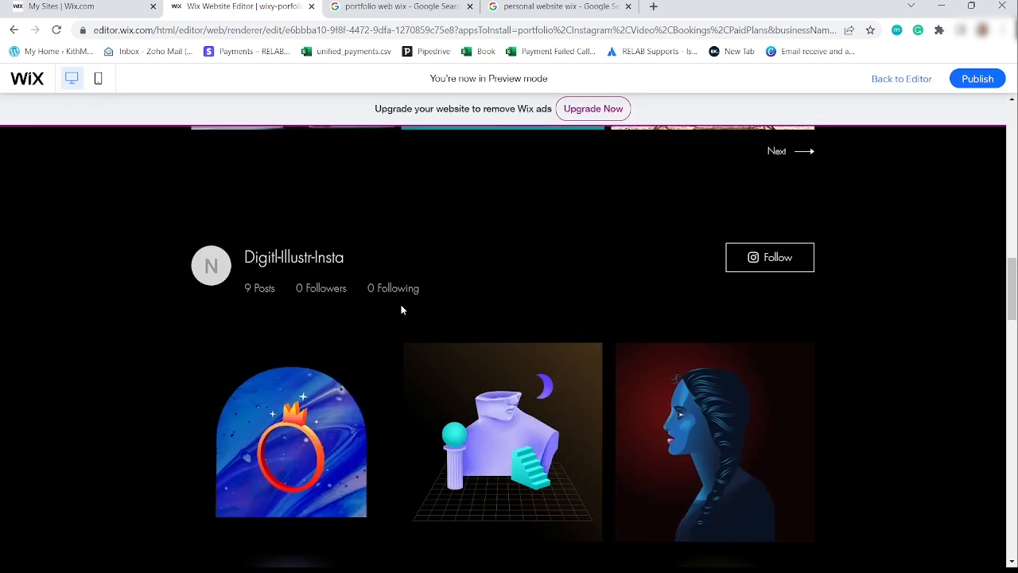
Check the home page in the mobile preview and return to the editor
left_click(100, 80)
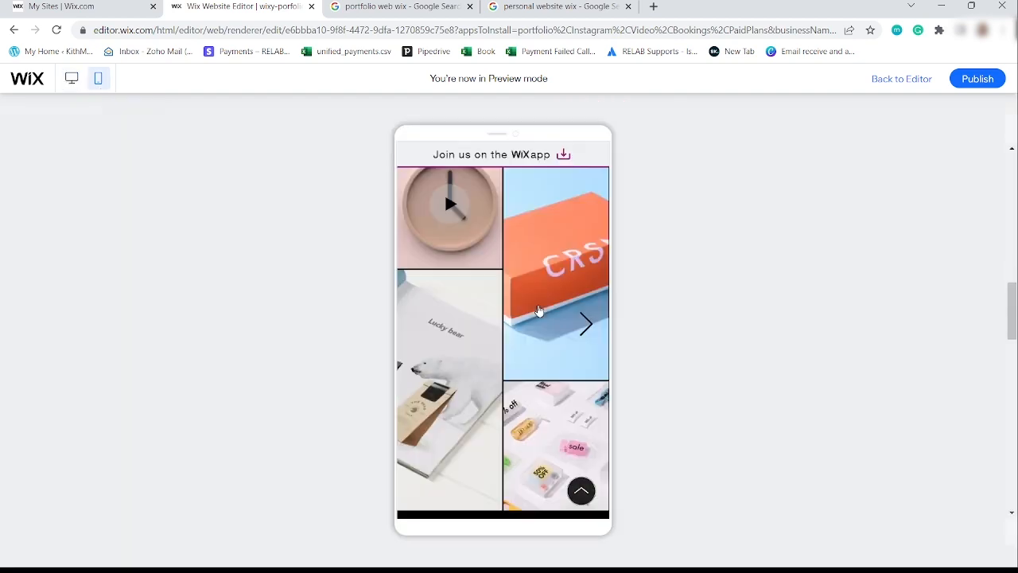
scroll(530, 328, "up", 5)
left_click(901, 79)
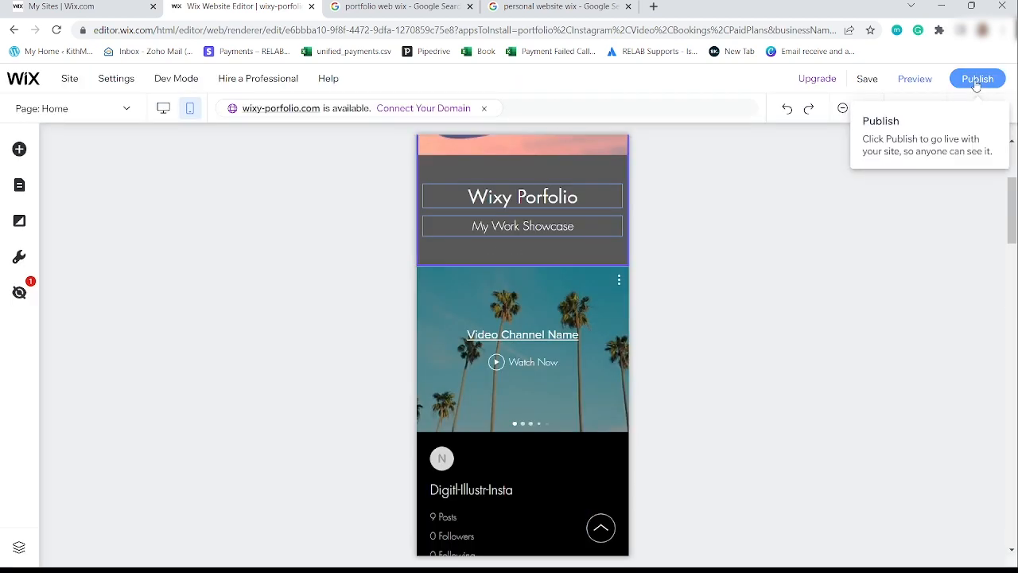